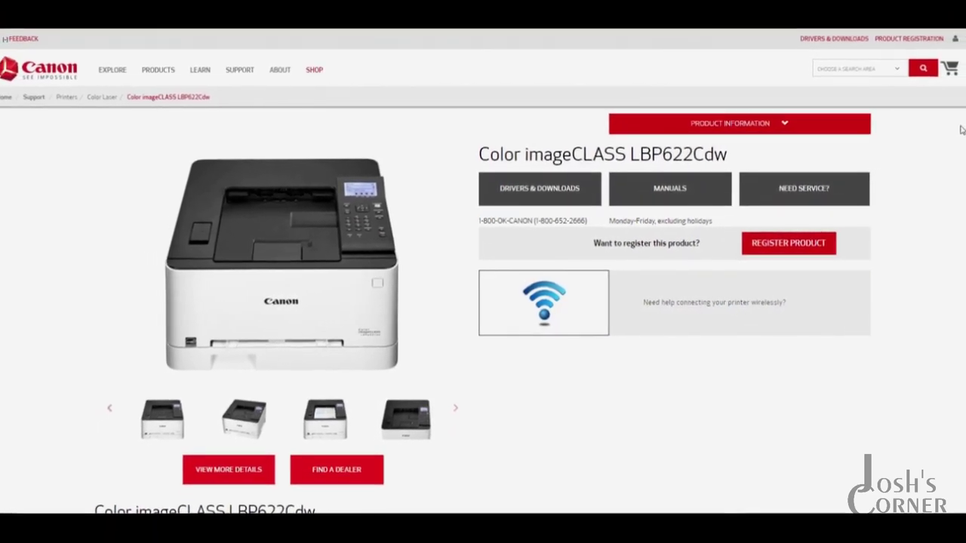
# Find the UFR II/UFRII LT V4 Printer Driver V7.1.2 under Drivers & Downloads for Windows 10 (x64)
pyautogui.moveTo(960, 117); pyautogui.dragTo(955, 360)
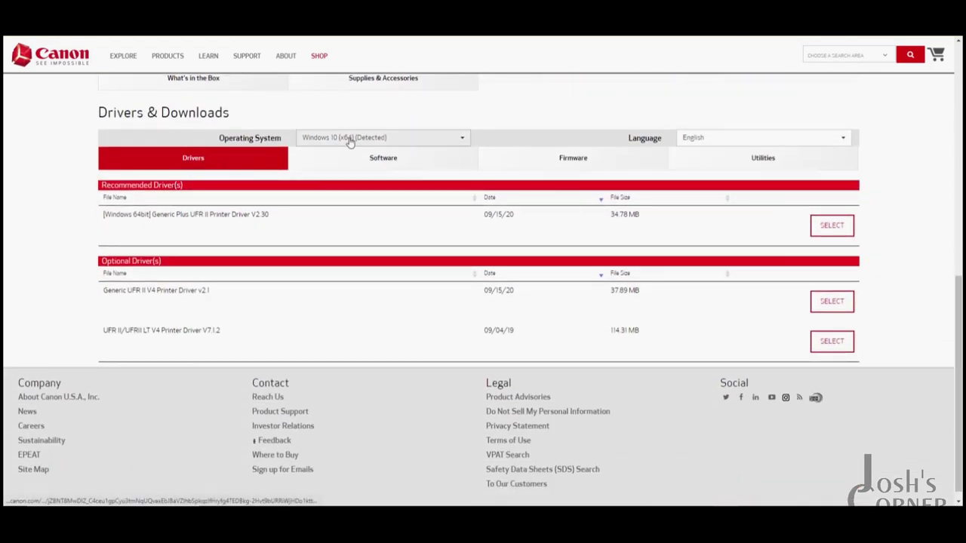
pyautogui.click(462, 141)
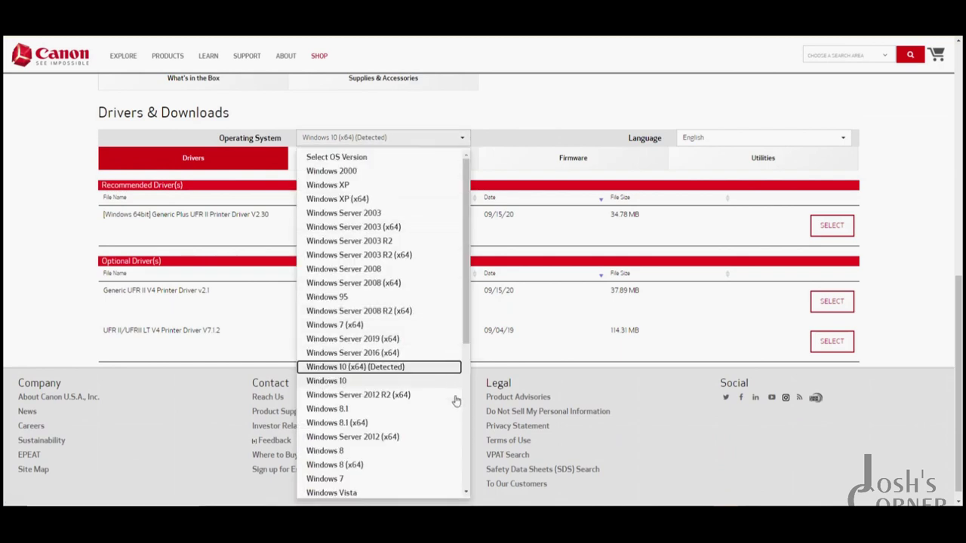
pyautogui.moveTo(464, 315); pyautogui.dragTo(490, 477)
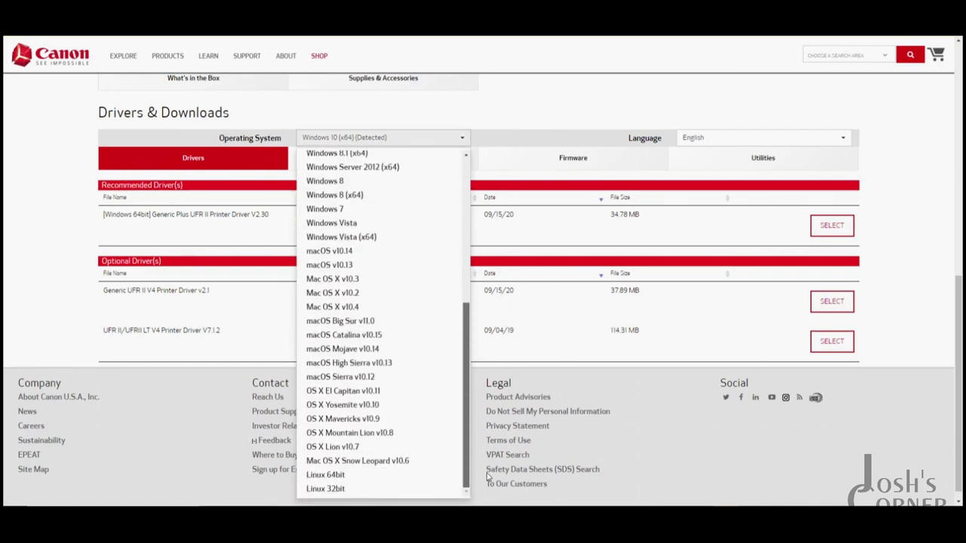
pyautogui.click(557, 133)
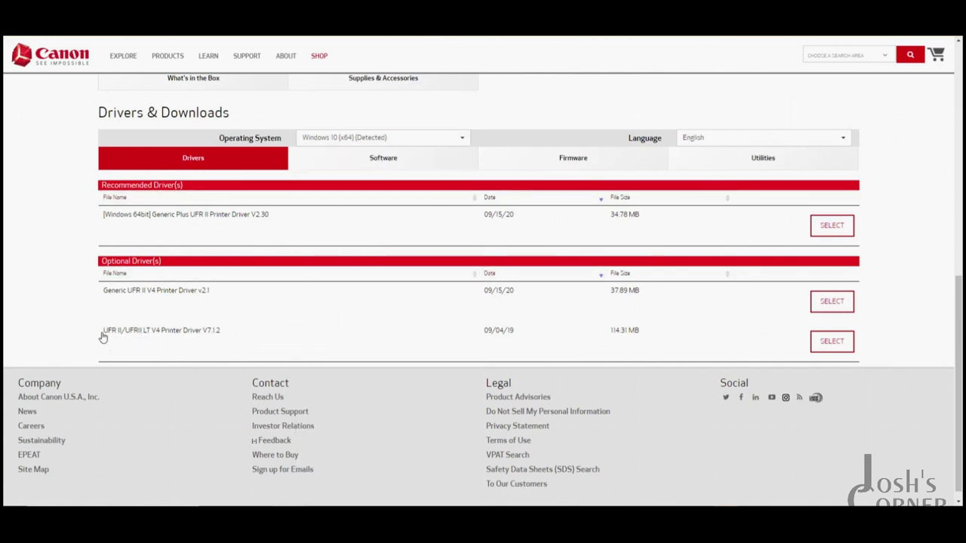
pyautogui.moveTo(103, 333); pyautogui.dragTo(228, 339)
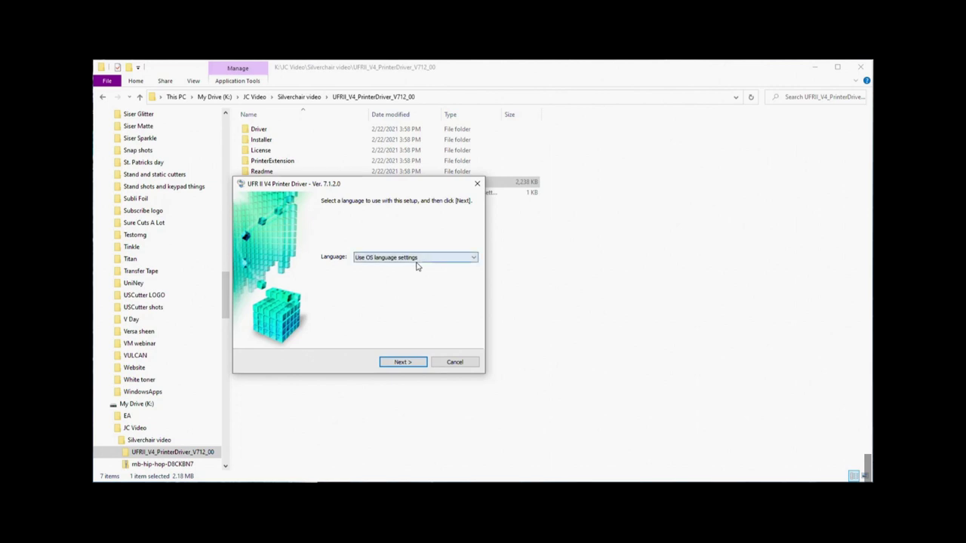
# Keep the OS language, accept the license, and choose Standard setup with Add new printers
pyautogui.click(403, 362)
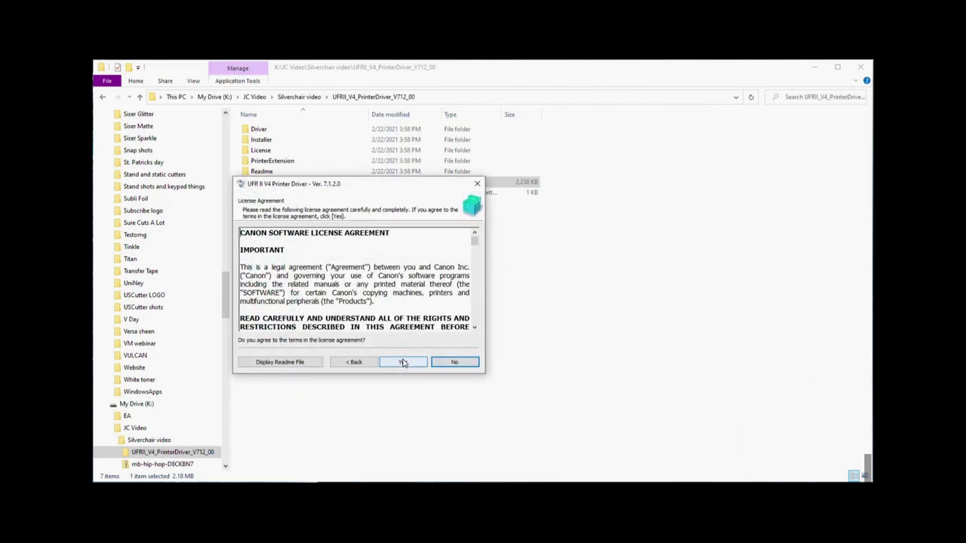
pyautogui.scroll(-15, 355, 302)
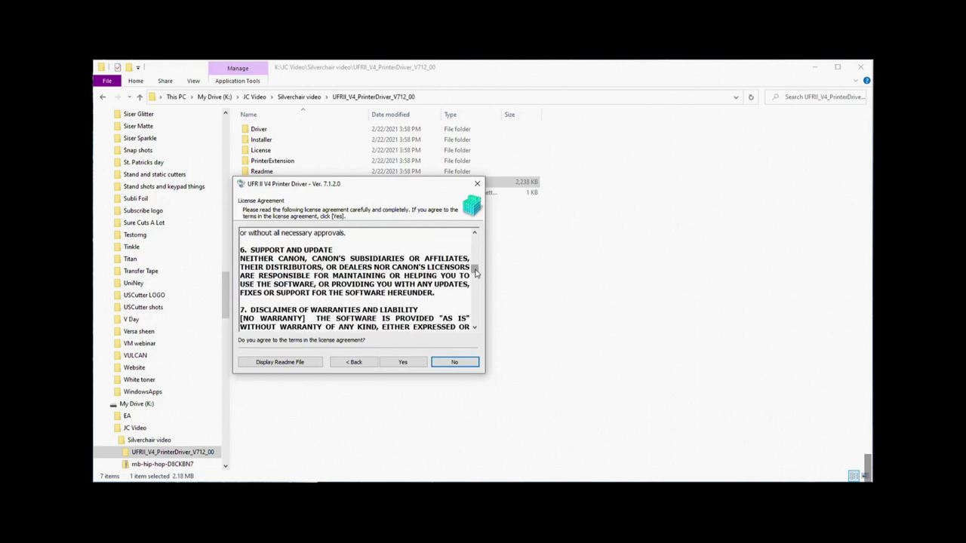
pyautogui.moveTo(475, 268); pyautogui.dragTo(473, 345)
pyautogui.click(402, 363)
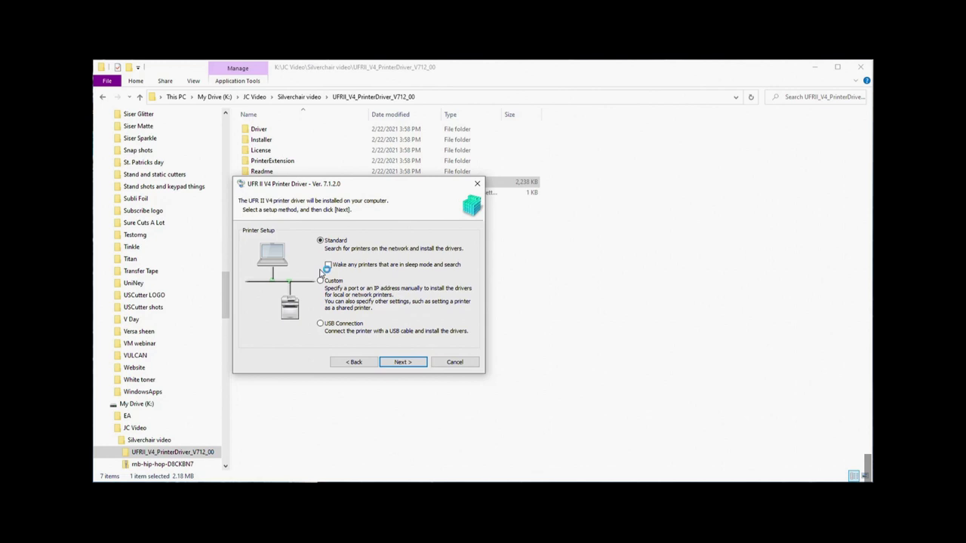
pyautogui.click(404, 363)
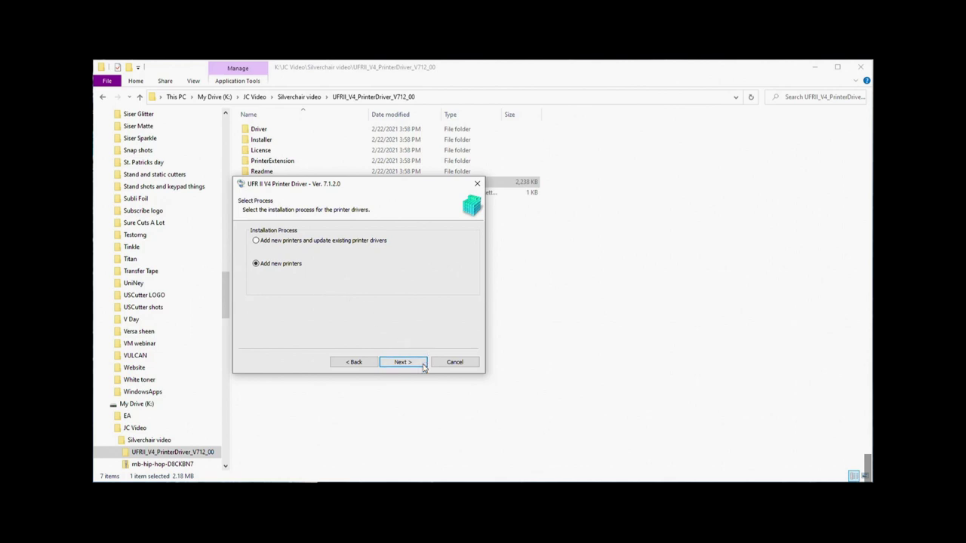
pyautogui.click(421, 363)
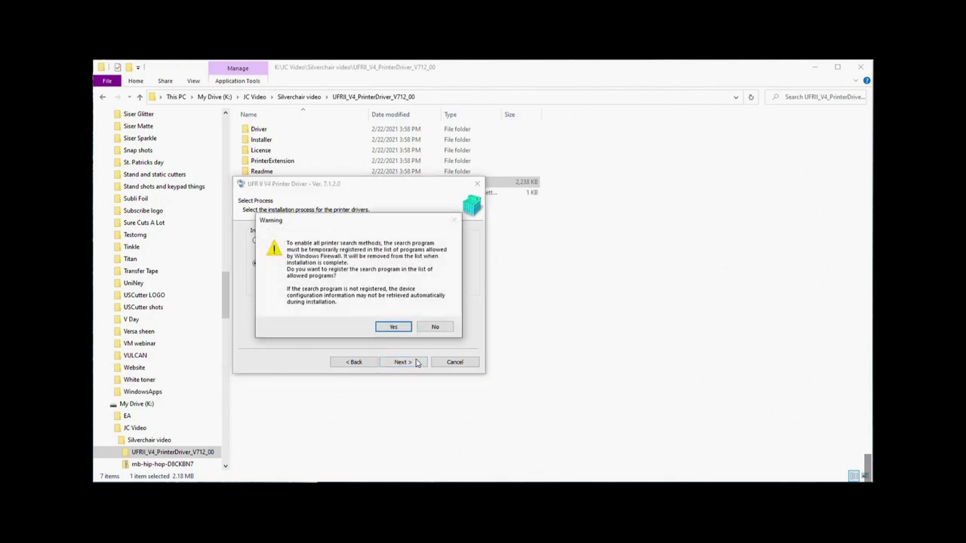
# Allow the firewall search, then install the driver for the found LBP622C printer and exit
pyautogui.click(385, 329)
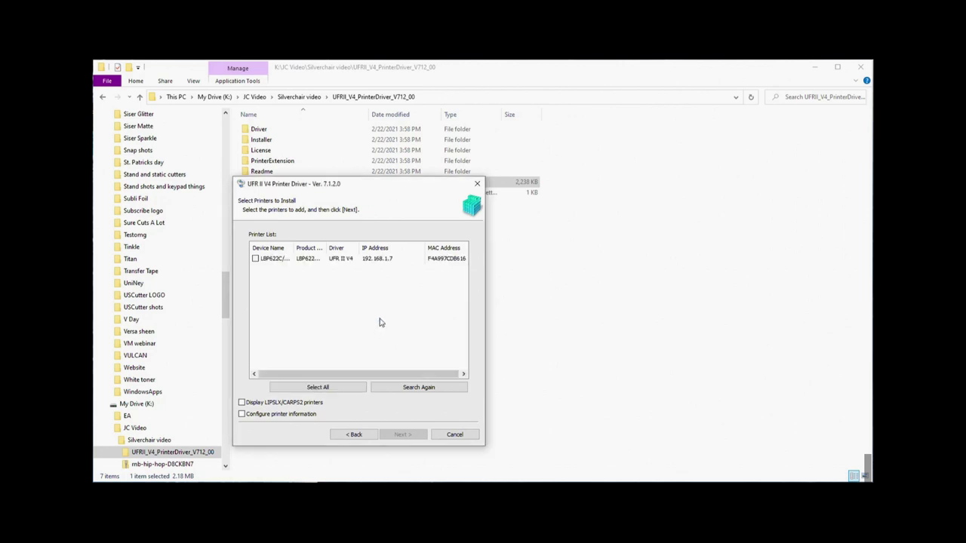
pyautogui.click(256, 259)
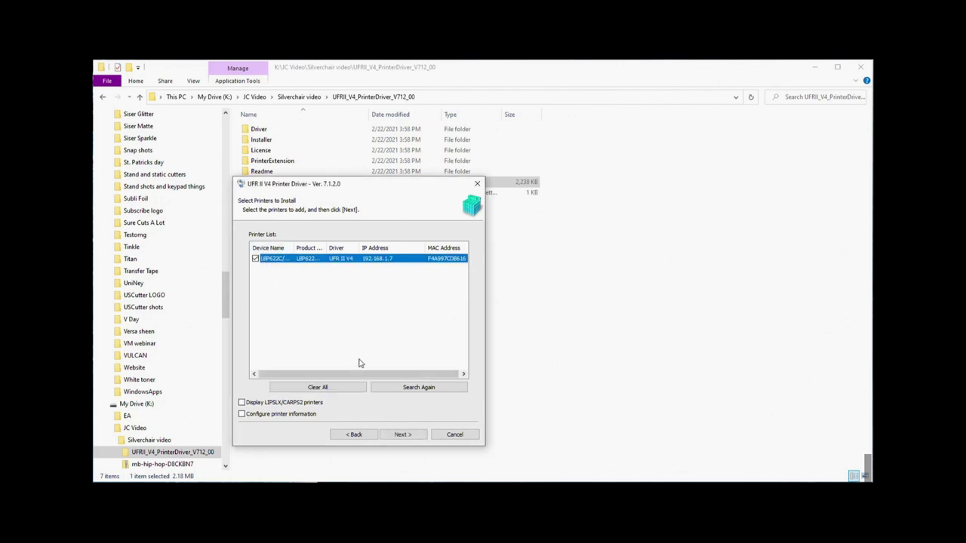
pyautogui.click(405, 434)
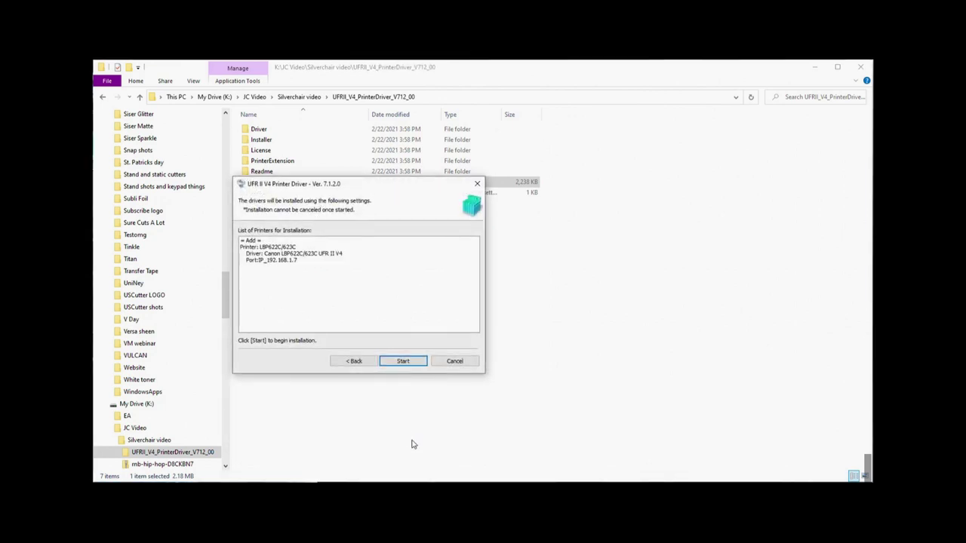
pyautogui.click(400, 363)
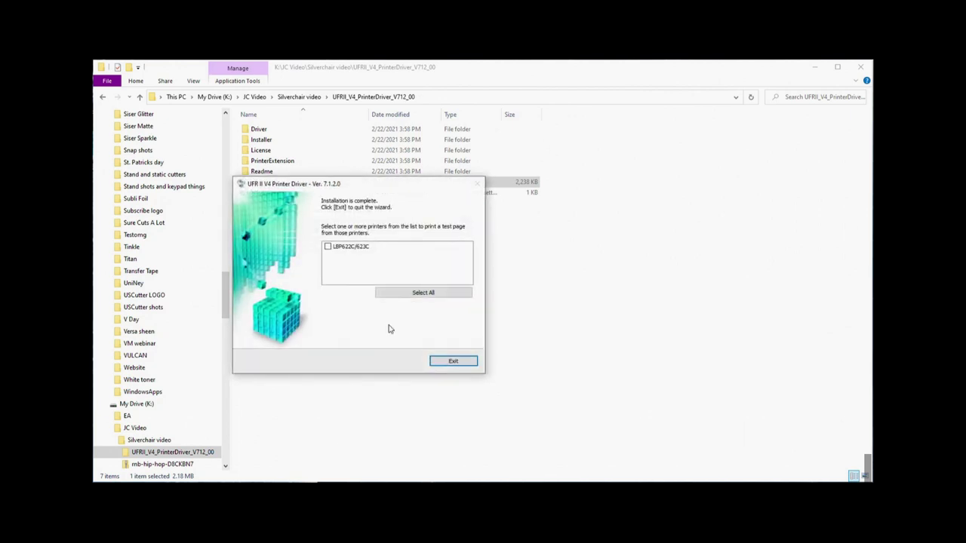
pyautogui.click(453, 362)
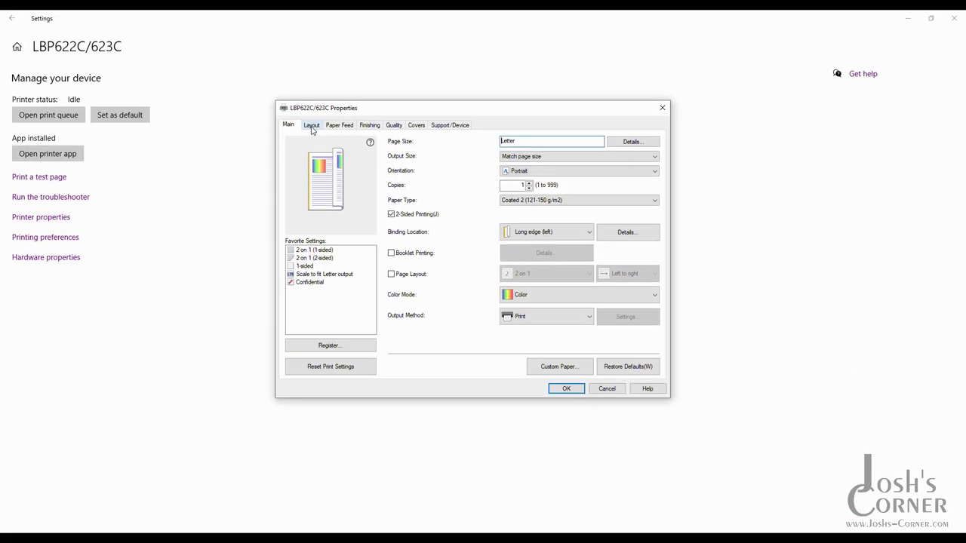
# Go to Devices > Printers & scanners and open Manage for the LBP622C/623C
pyautogui.click(312, 127)
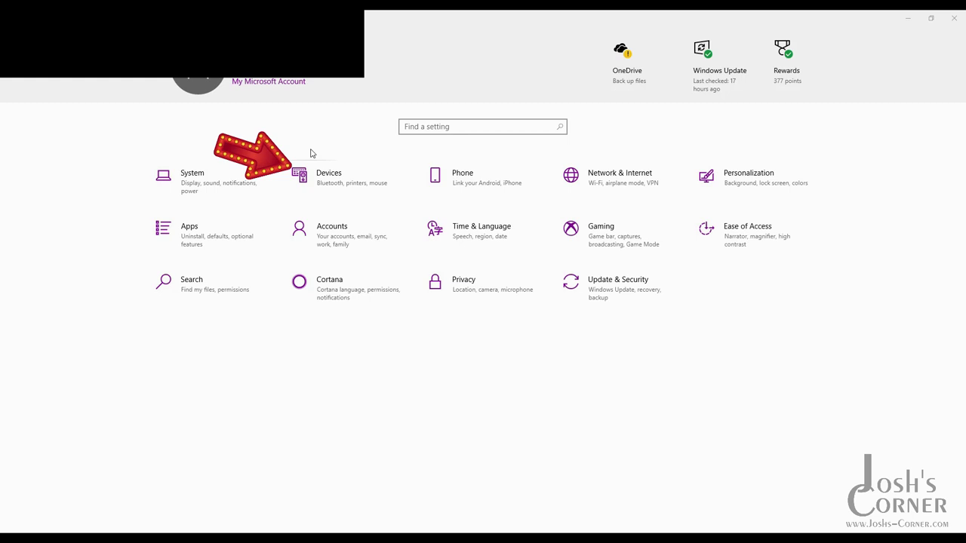
pyautogui.click(324, 178)
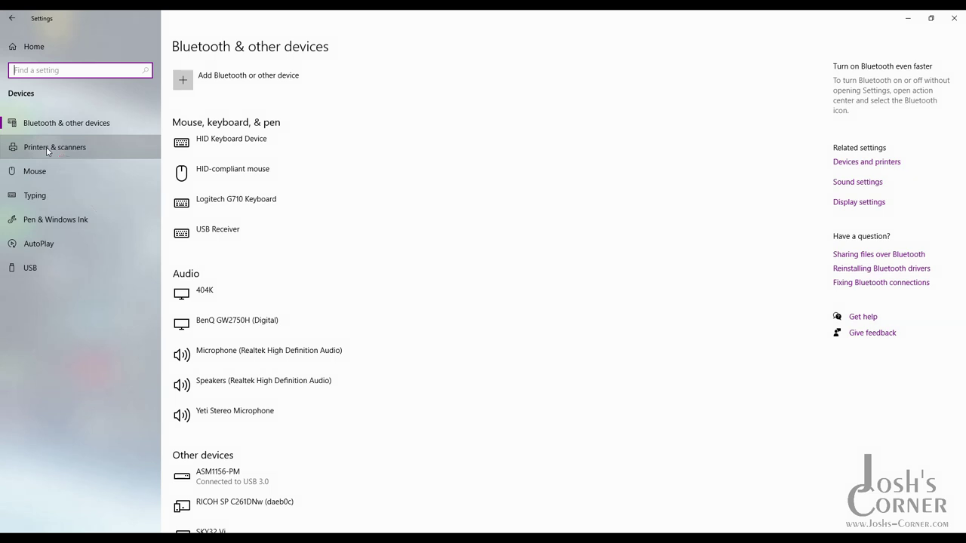
pyautogui.click(46, 146)
pyautogui.click(228, 145)
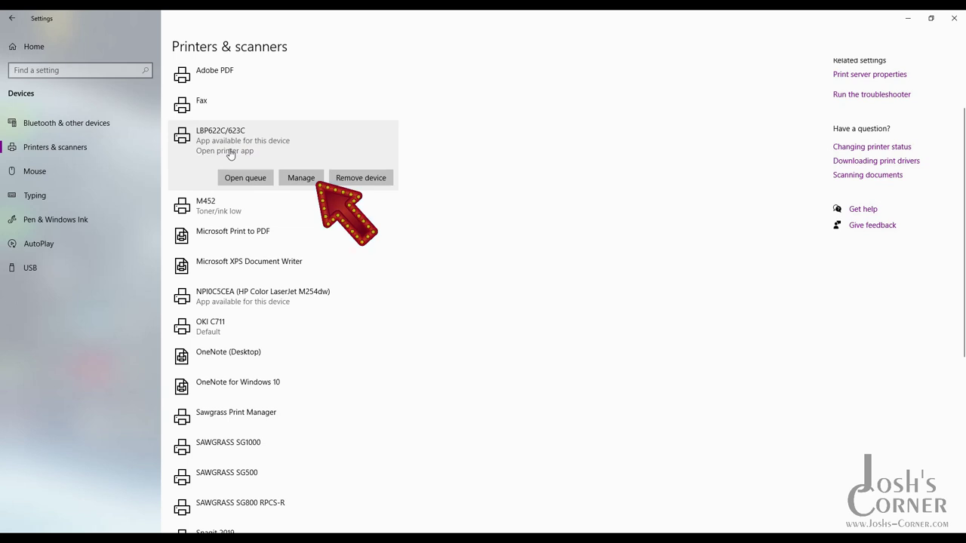
pyautogui.click(300, 179)
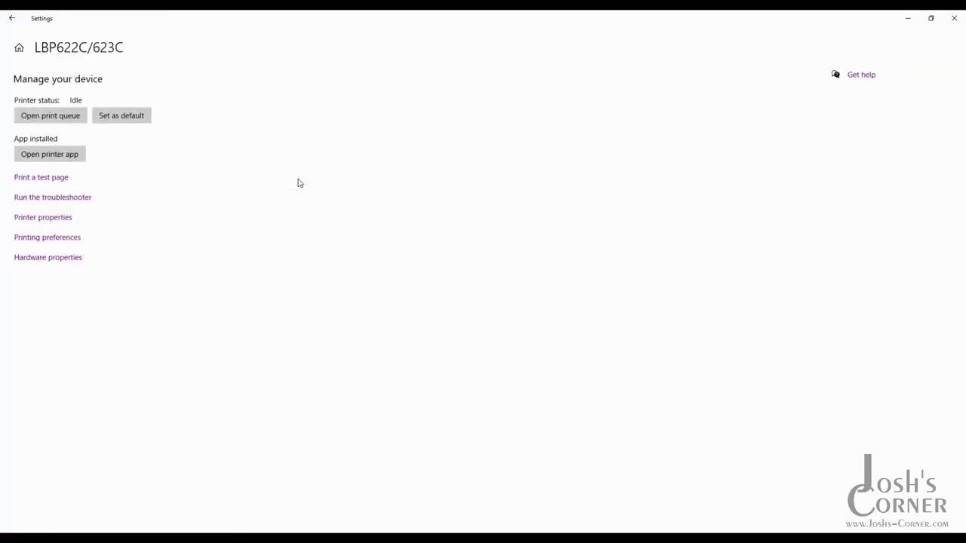
# In the LBP622C/623C printing preferences, set Paper Type to Coated 1
pyautogui.click(59, 239)
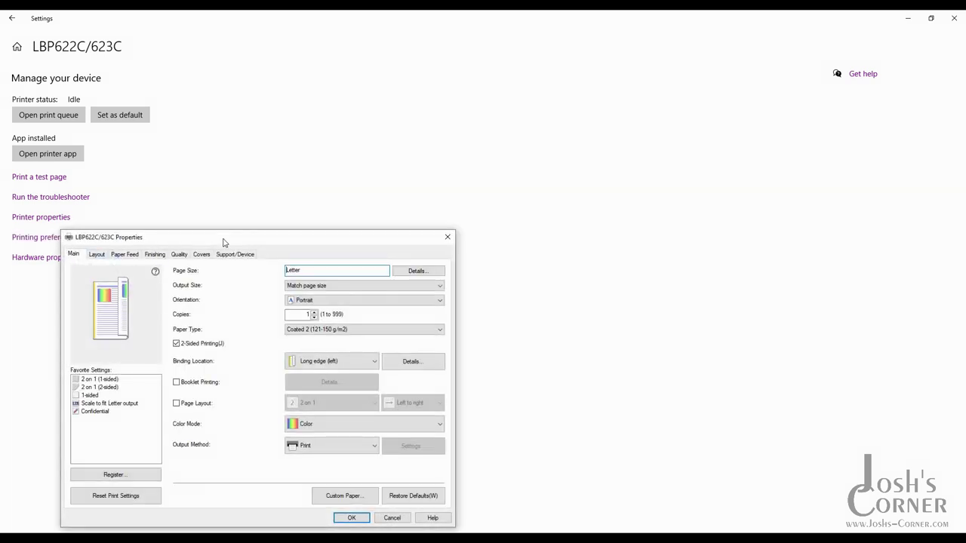
pyautogui.moveTo(222, 241); pyautogui.dragTo(437, 111)
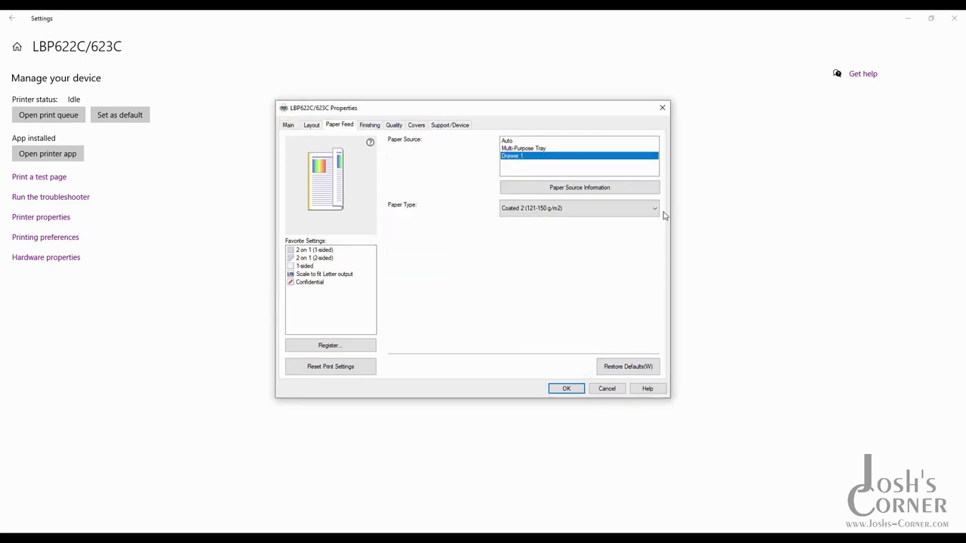
pyautogui.click(653, 209)
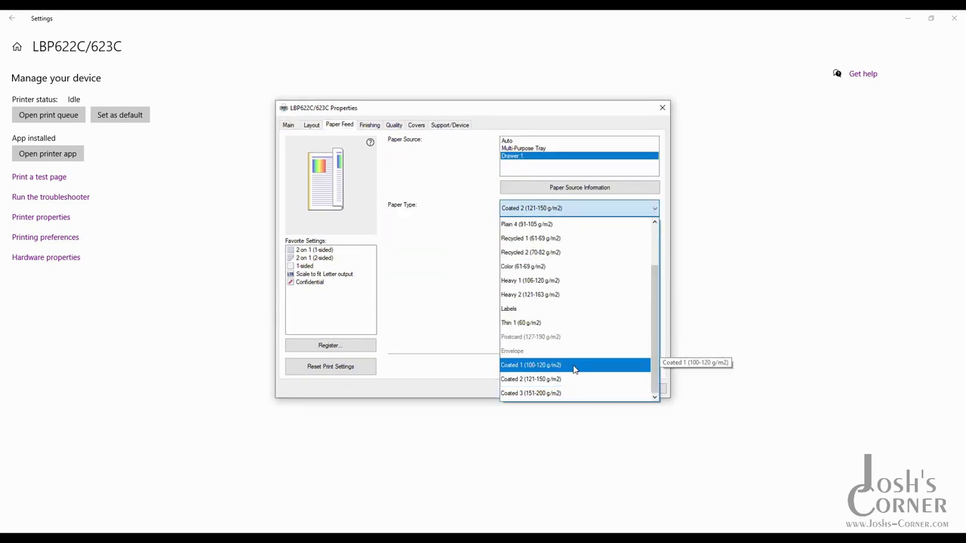
pyautogui.click(574, 366)
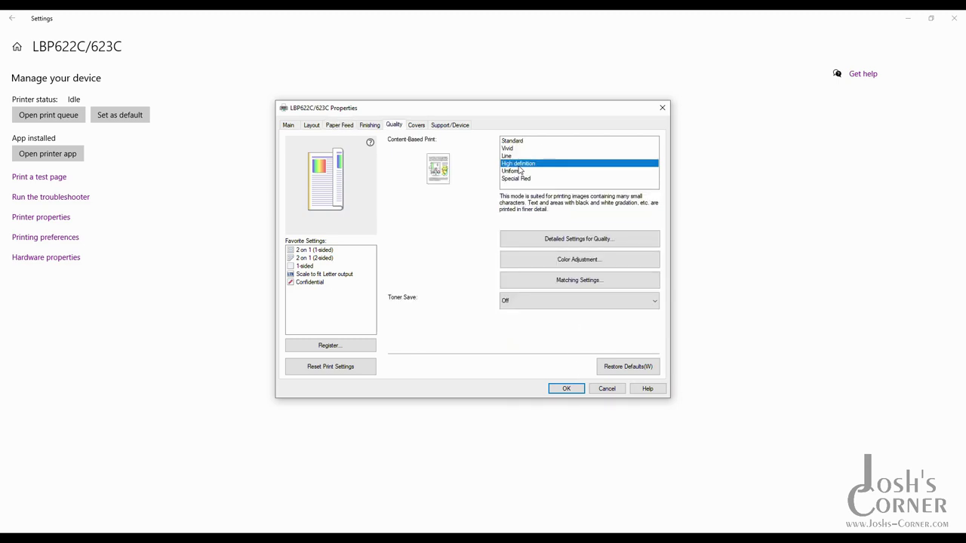
# Review the detailed quality settings, including Gradation and toner density, then save the preferences
pyautogui.click(578, 239)
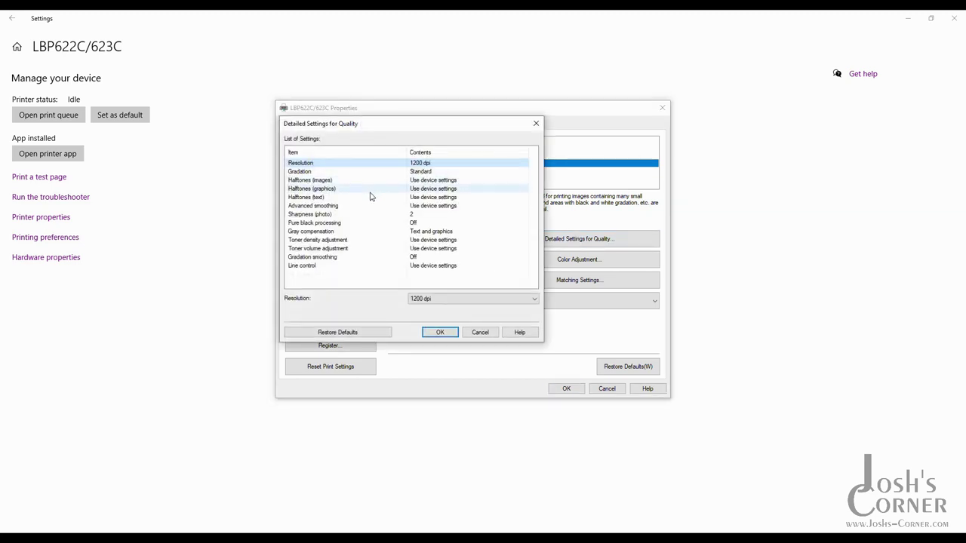
pyautogui.click(390, 171)
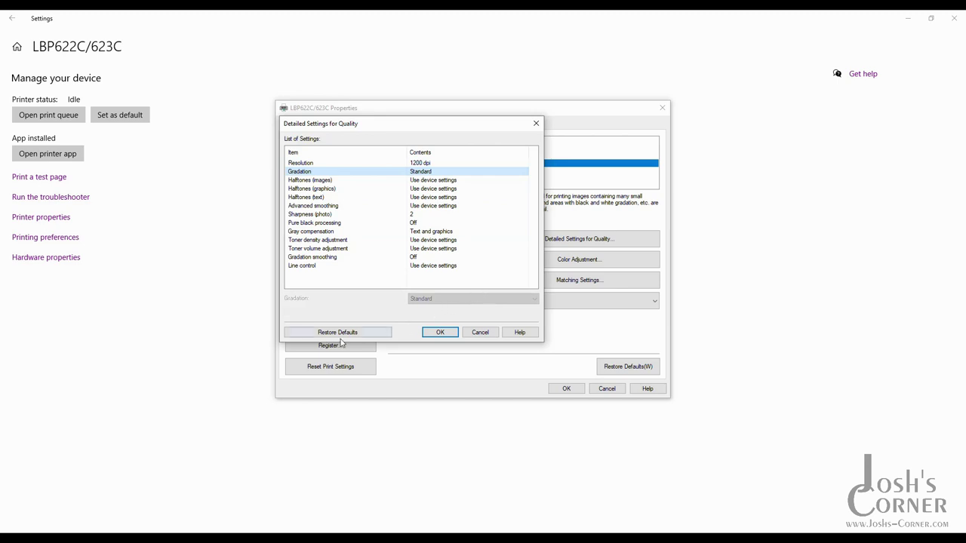
pyautogui.click(442, 240)
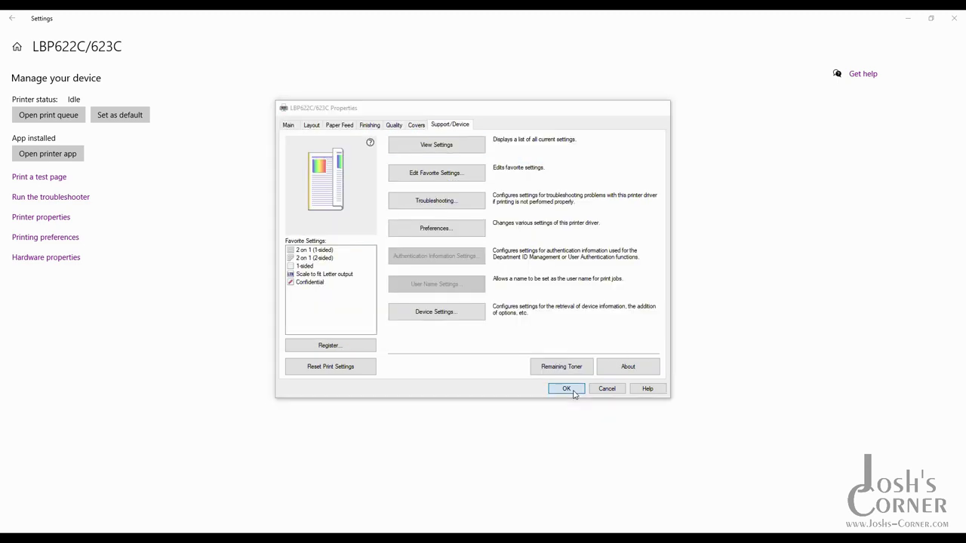
pyautogui.click(566, 389)
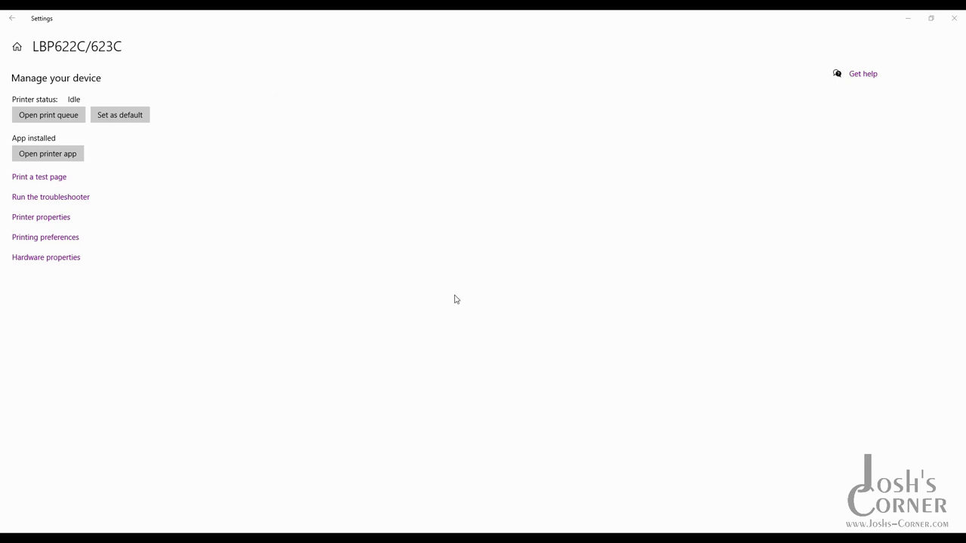
# Launch the Canon printer app and open the LBP622C/623C support options
pyautogui.click(64, 156)
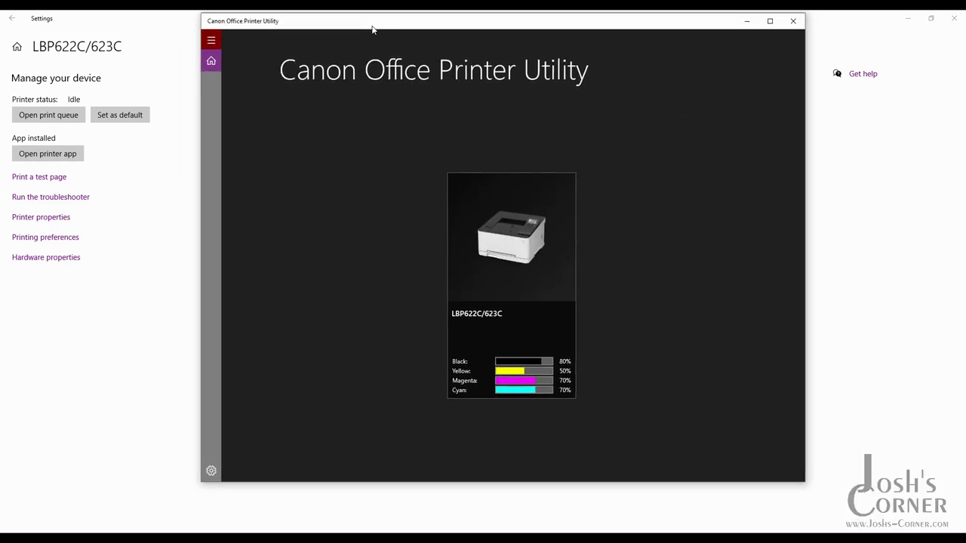
pyautogui.click(484, 285)
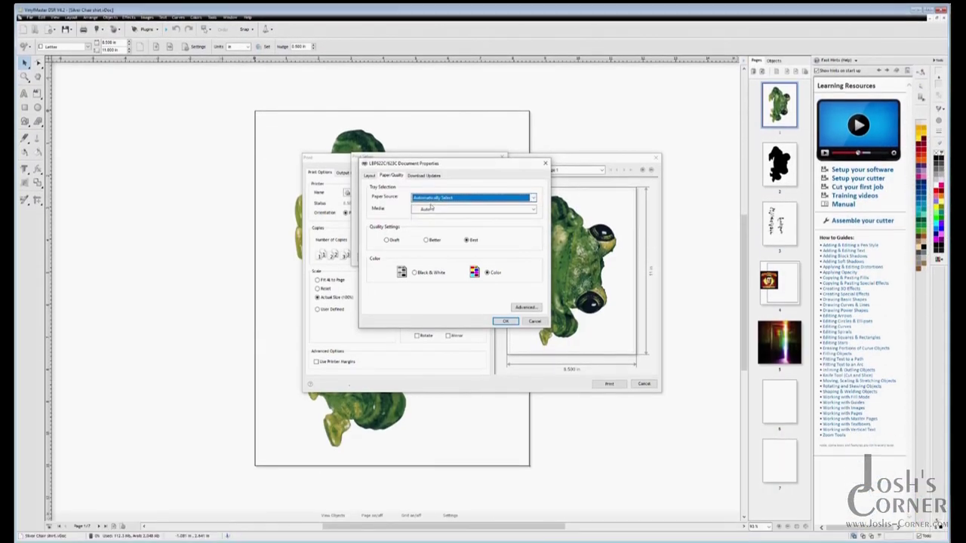
# Show the Media type list on the LBP622C/623C Paper/Quality tab
pyautogui.click(431, 209)
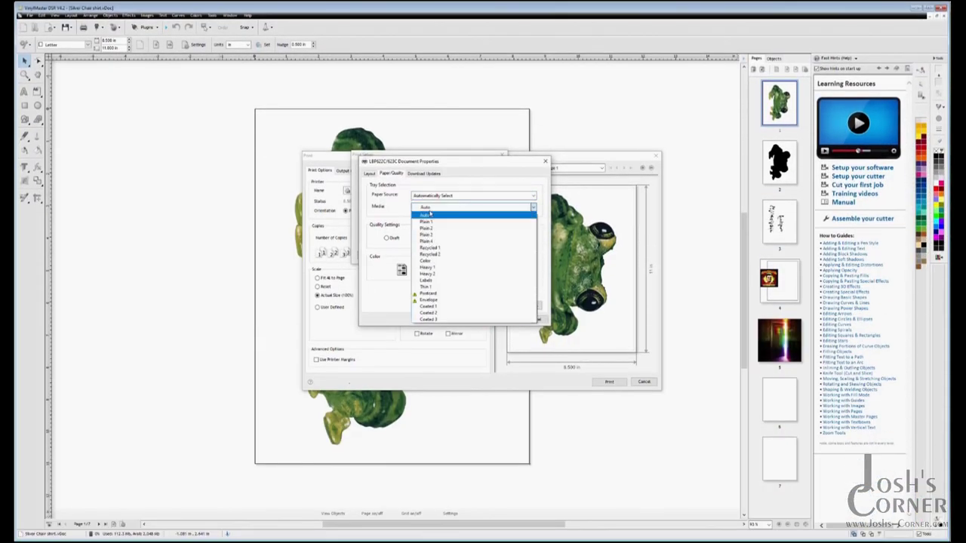